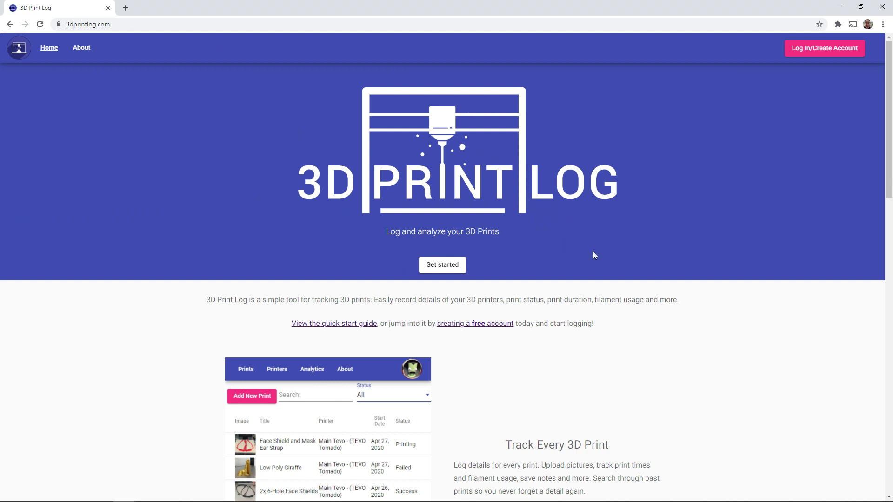
Scroll the 3dprintlog.com home page, then minimize Chrome to return to Cura's empty build plate.
scroll(593, 251, "down", 5)
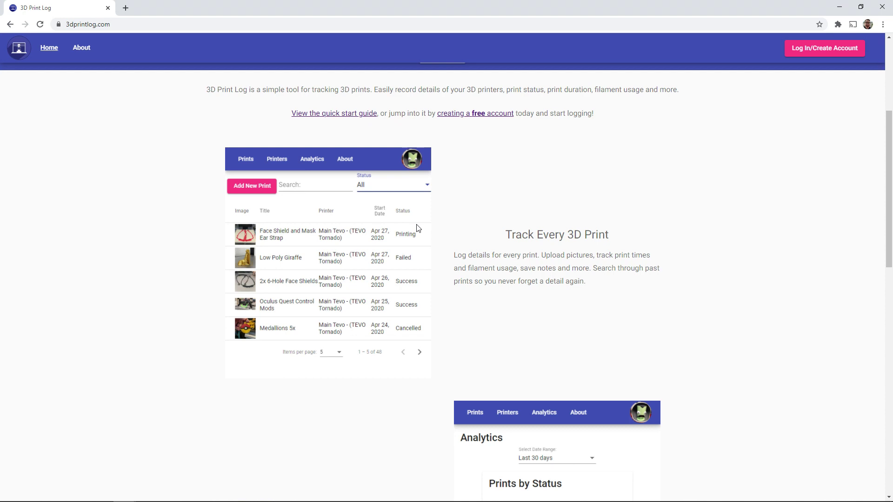
scroll(417, 228, "up", 5)
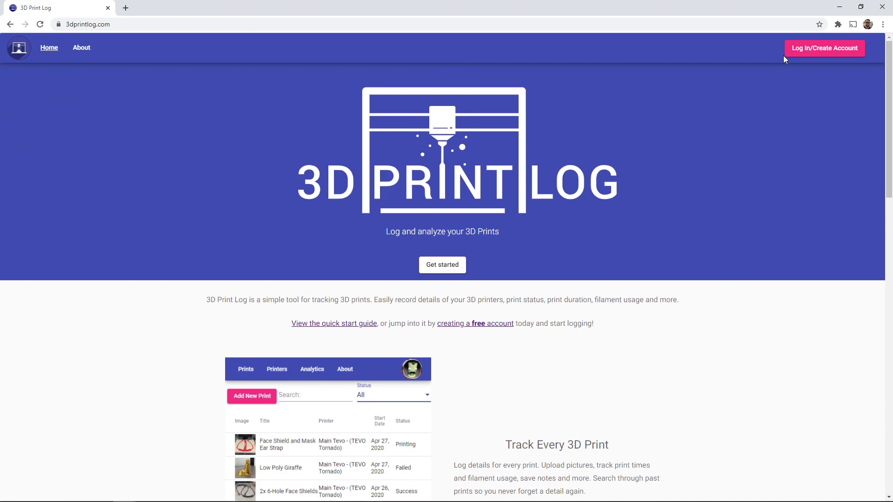
left_click(840, 7)
right_click_drag(517, 231, 449, 271)
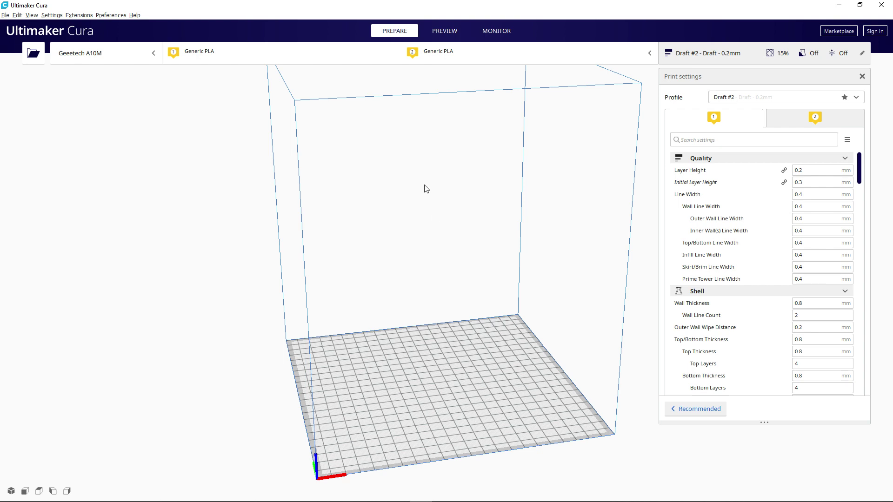
left_click(839, 31)
scroll(397, 224, "down", 1)
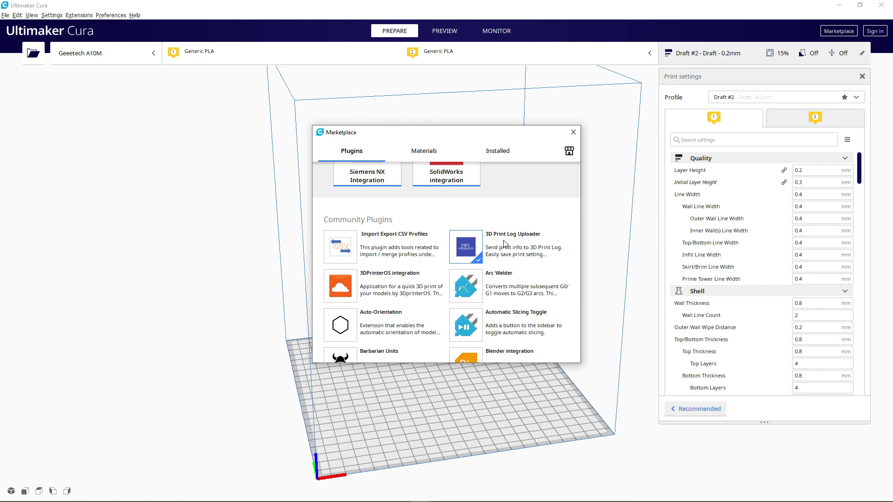
left_click(516, 246)
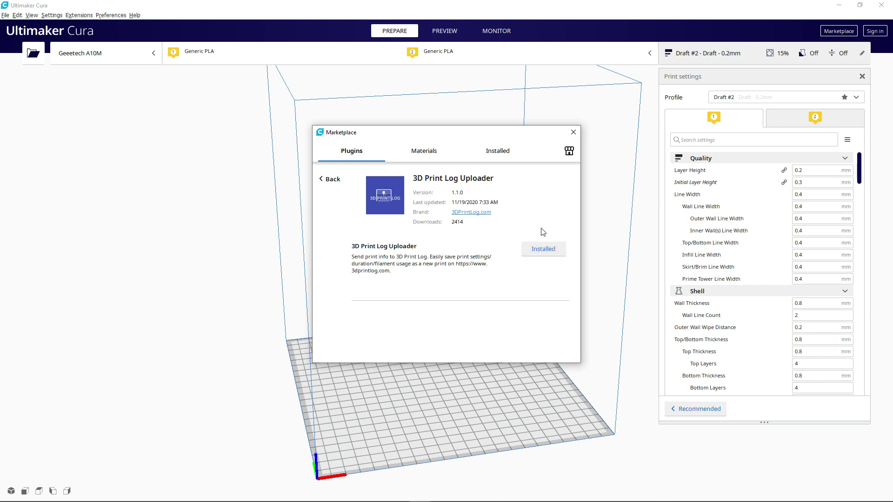
left_click(573, 132)
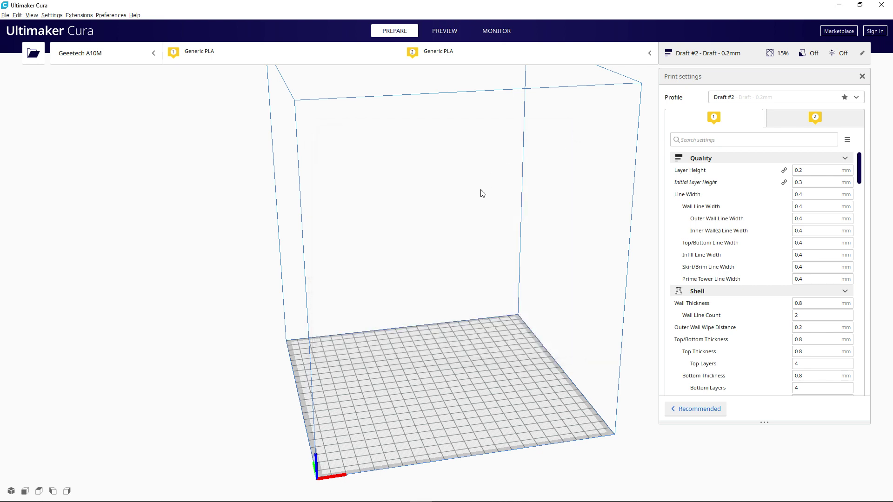
Load GA_3DBenchy, slice it (1 hour 17 minutes, 11g) and save the result to file.
mouse_move(480, 194)
right_mouse_down()
mouse_move(510, 186)
mouse_move(478, 176)
right_mouse_up()
left_click(33, 55)
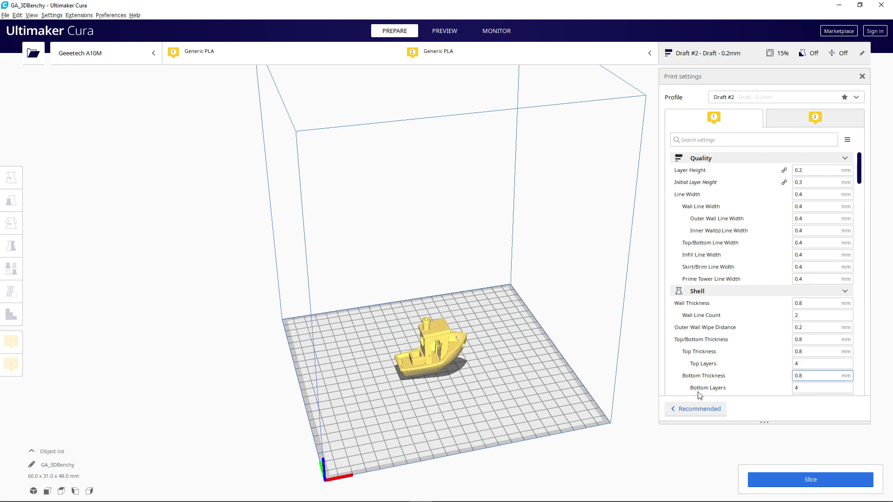
left_click(810, 479)
scroll(498, 379, "up", 5)
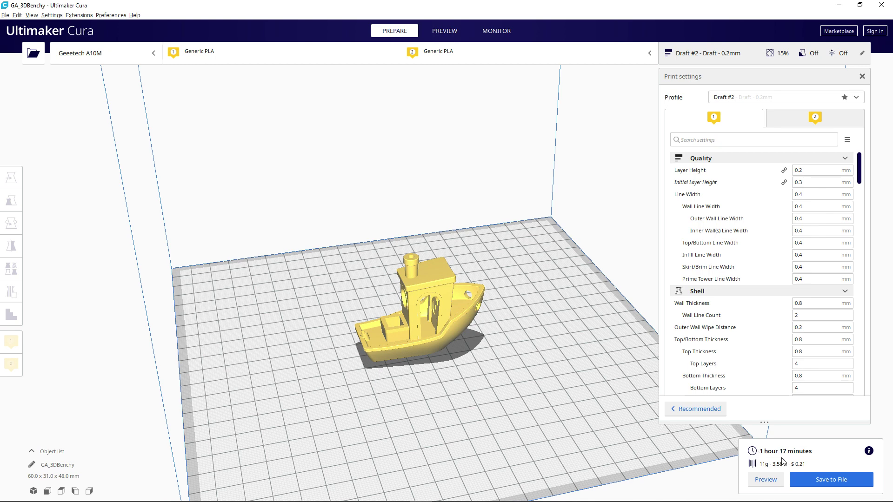
left_click(817, 174)
Confirm the Send to 3D Print Log? prompt with OK to open the site's login page.
left_click(818, 481)
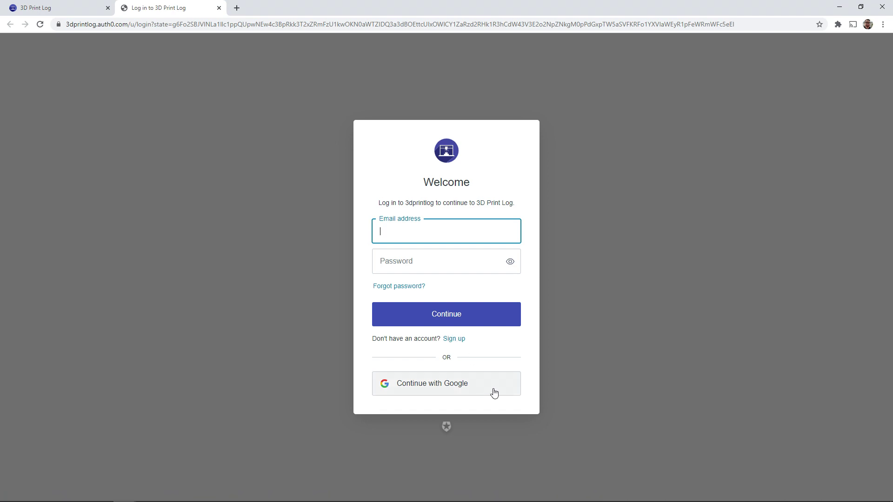
Sign in to 3D Print Log with Continue with Google and your Google account.
left_click(494, 393)
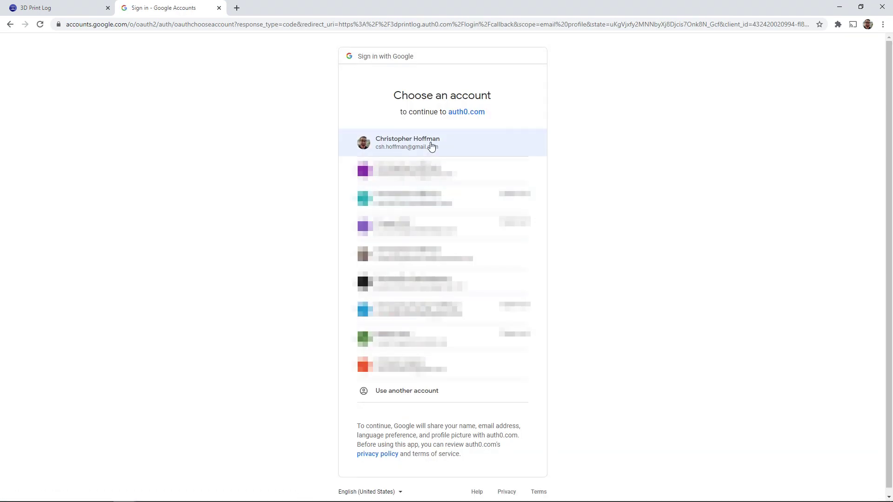
left_click(432, 146)
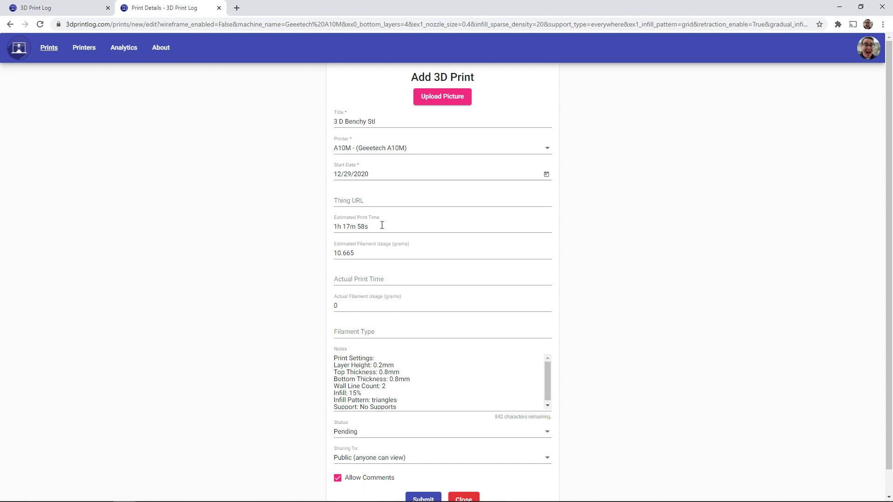
Review the prefilled print time 1h 17m 58s, 10.665 g filament and imported settings notes.
left_click_drag(389, 228, 333, 228)
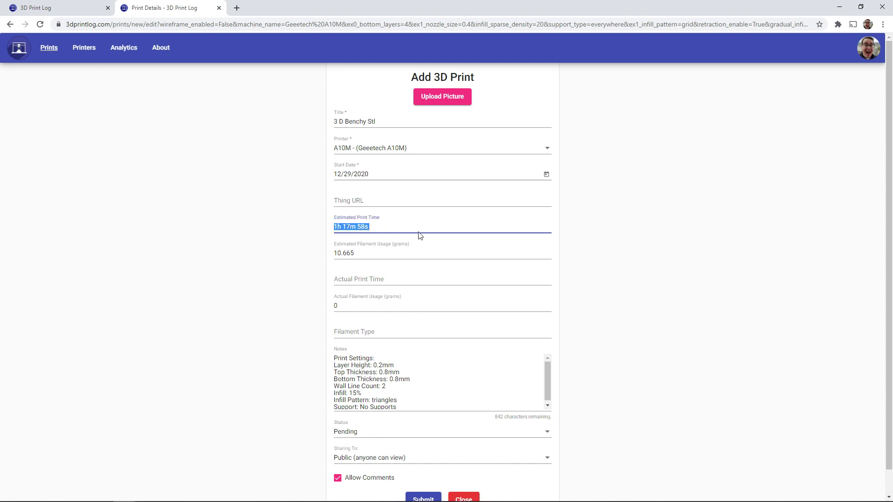
left_click(379, 255)
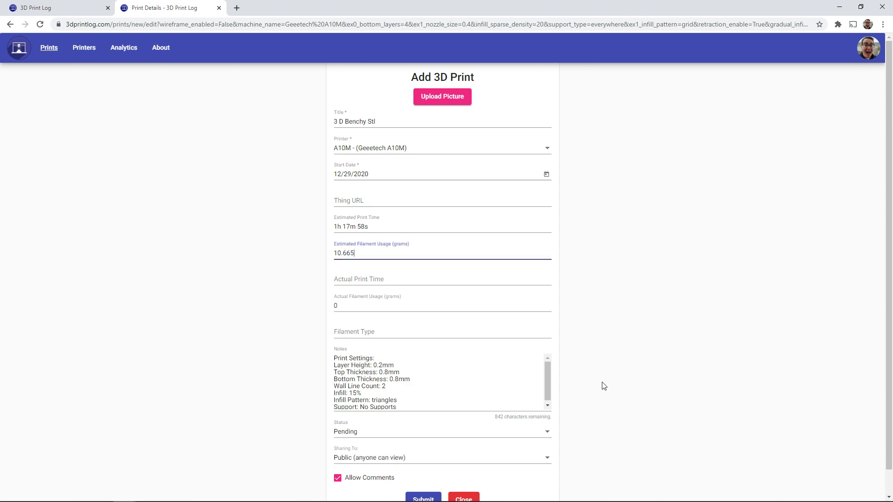
scroll(602, 386, "down", 2)
left_click_drag(410, 340, 371, 334)
left_click(413, 342)
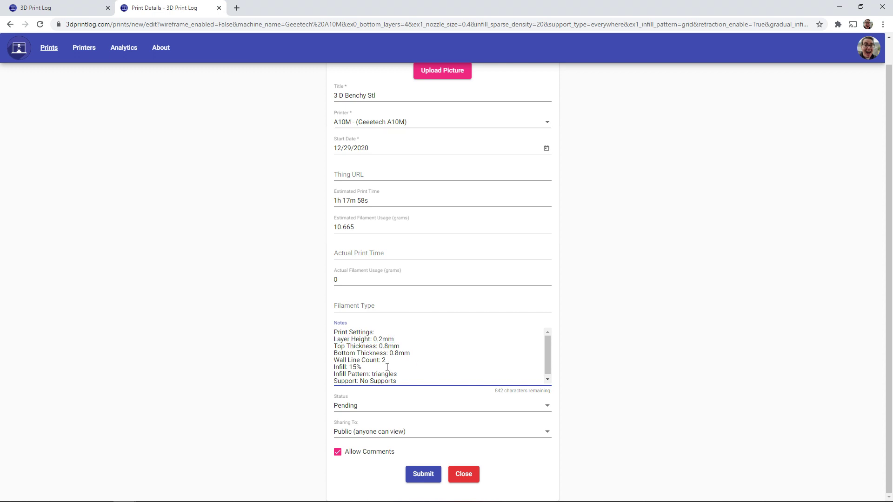
scroll(412, 371, "down", 1)
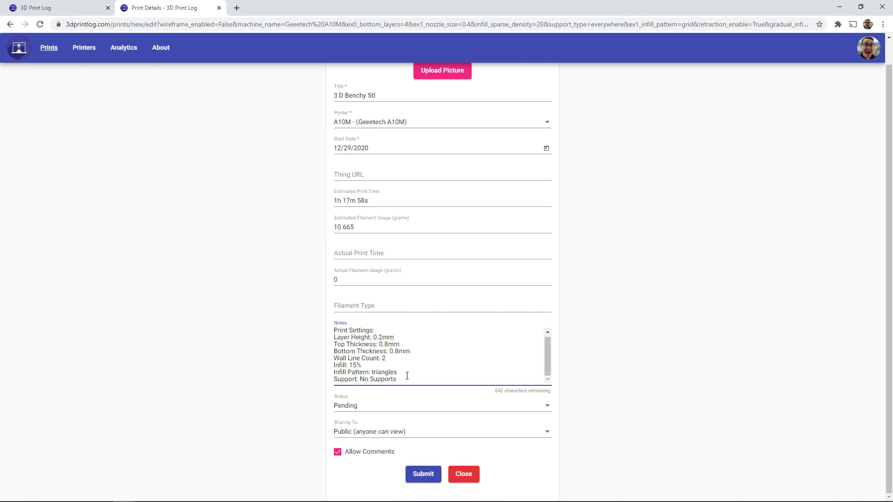
scroll(400, 371, "up", 1)
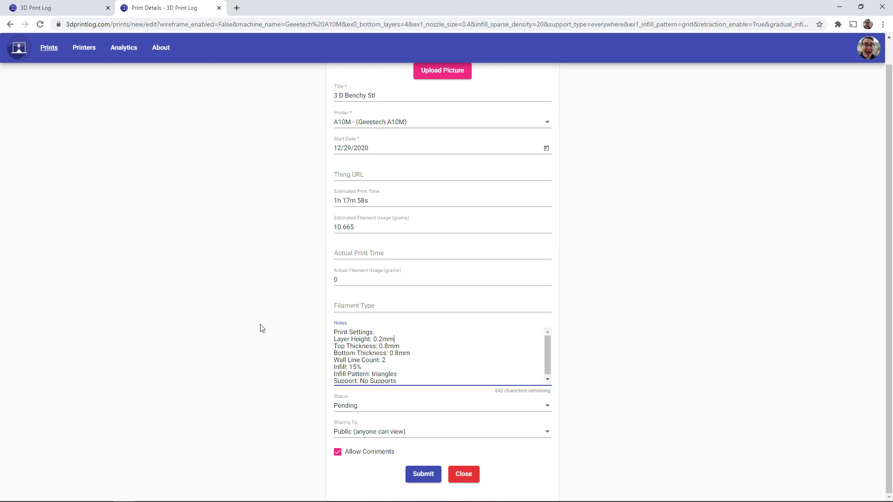
scroll(279, 337, "up", 1)
scroll(287, 338, "down", 1)
Set the Status to Printing and submit the 3 D Benchy Stl entry.
left_click(384, 407)
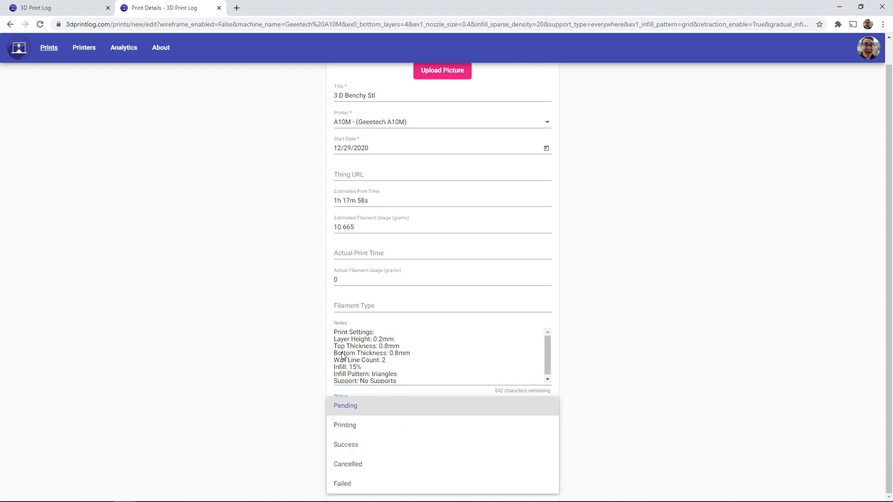
left_click(359, 424)
left_click(303, 364)
scroll(309, 362, "up", 1)
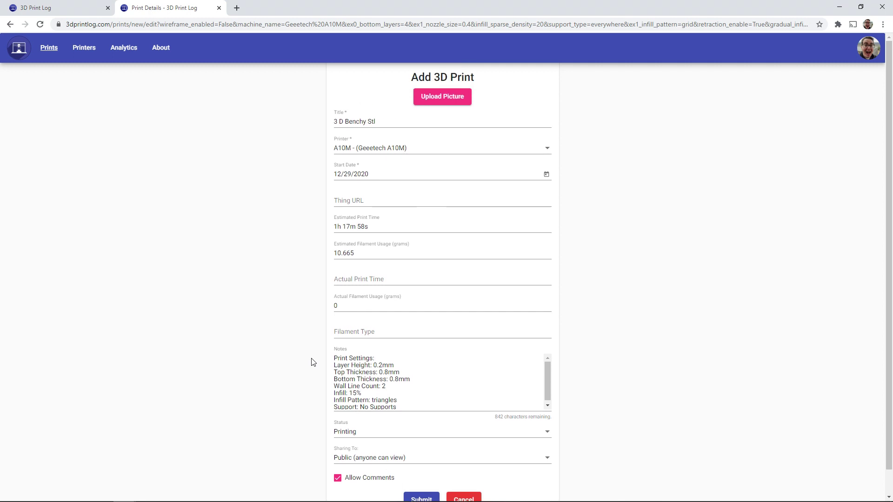
scroll(463, 465, "down", 1)
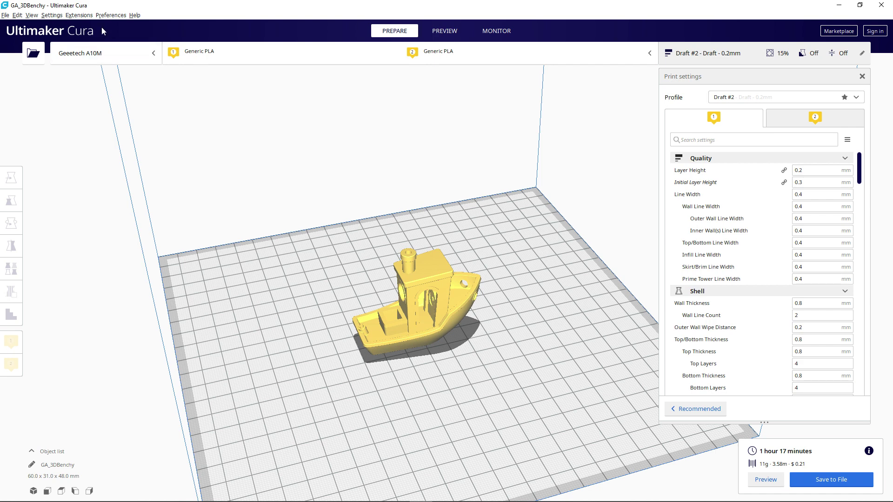
Send the sliced Benchy to 3D Print Log again from the Extensions > 3D Print Log menu.
left_click(88, 15)
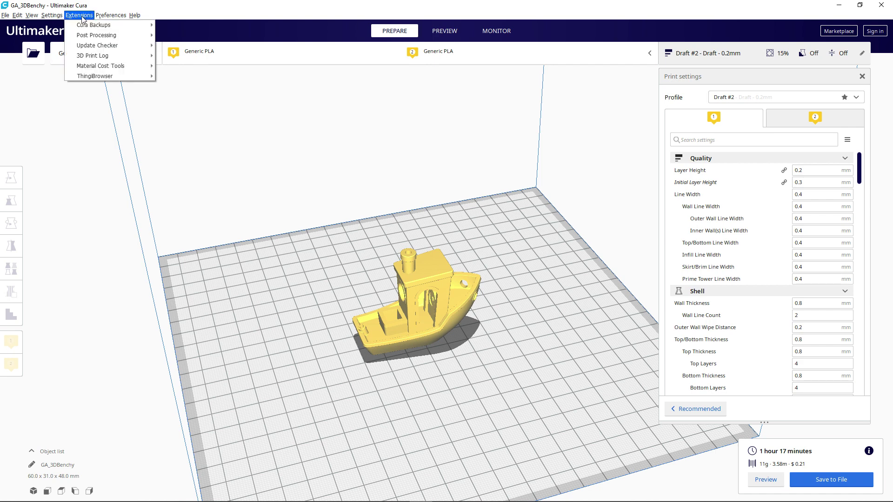
mouse_move(96, 56)
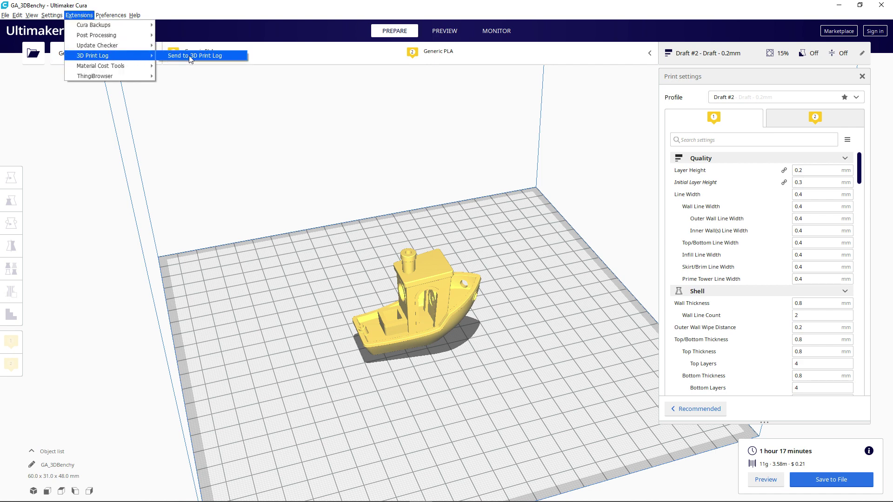
left_click(231, 59)
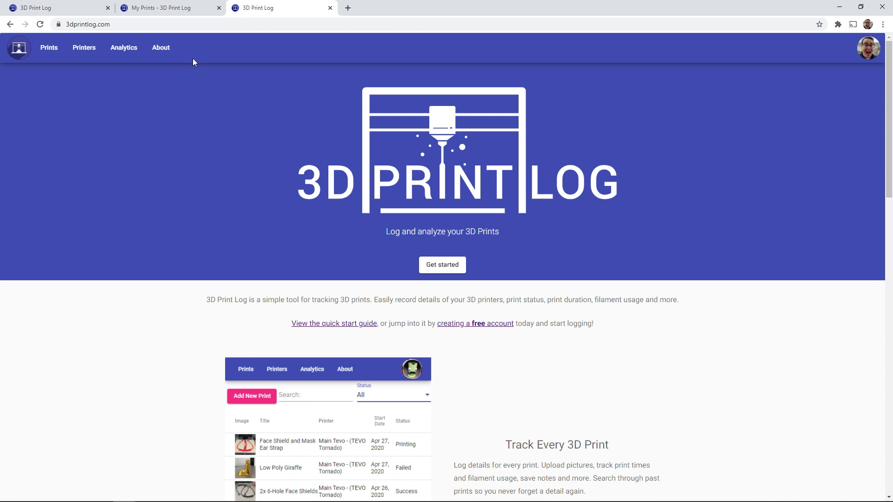
left_click(164, 49)
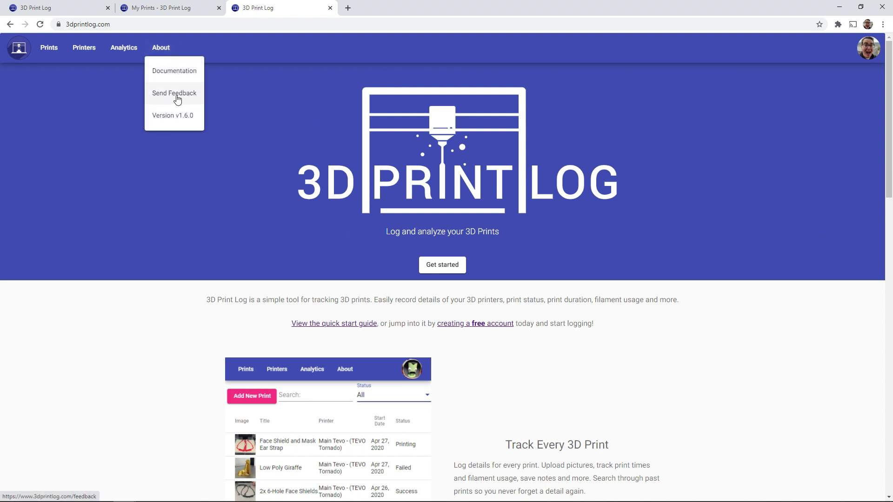
left_click(191, 100)
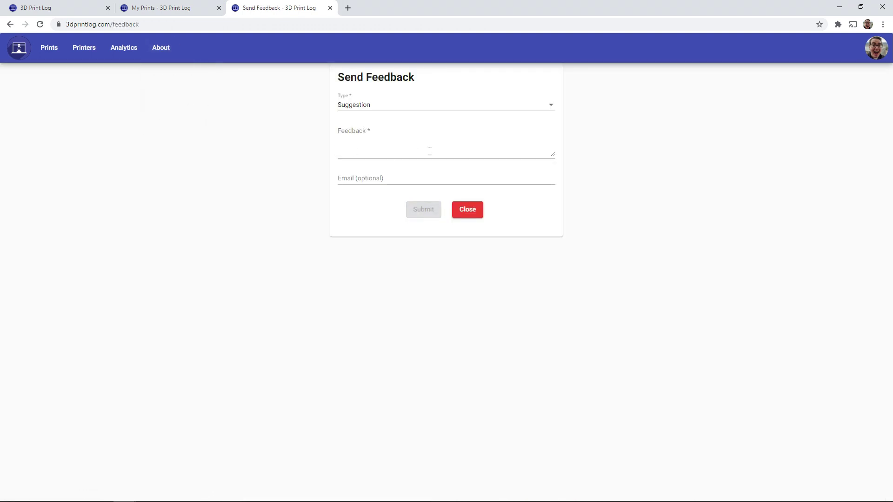